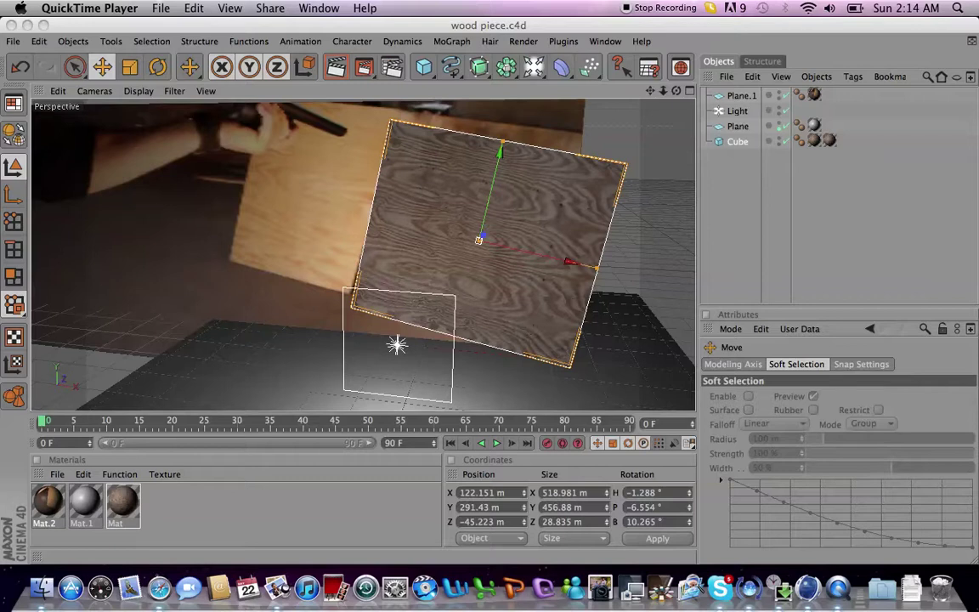
Tilt the wood plane to H −1.253°, P −6.802°, B 11.376° to match the photographed board
scroll(366, 255, down, 1)
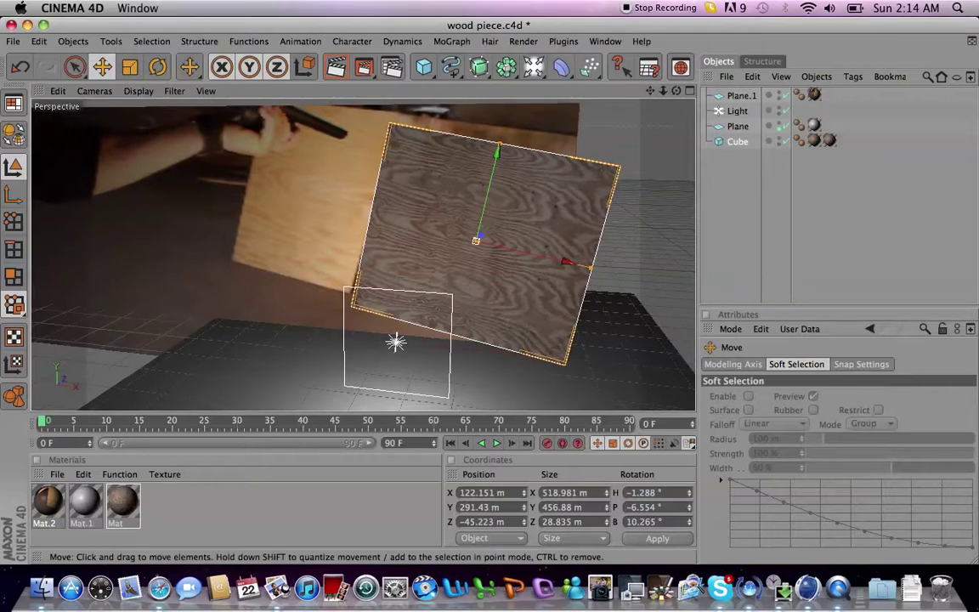
scroll(365, 255, down, 1)
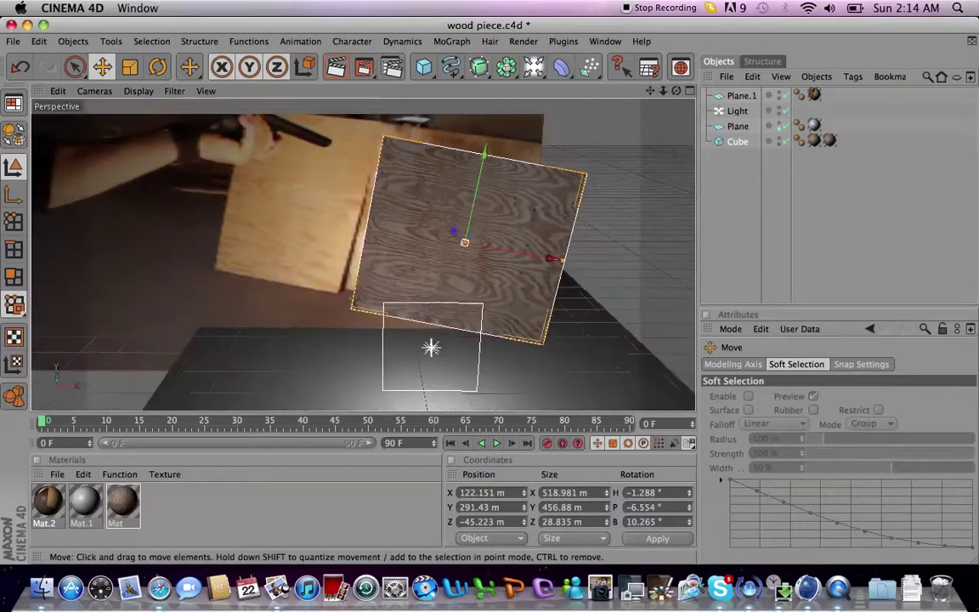
mouse_move(365, 255)
alt+mouse_down()
mouse_move(178, 255)
mouse_move(340, 255)
mouse_move(408, 289)
mouse_move(578, 327)
alt+mouse_up()
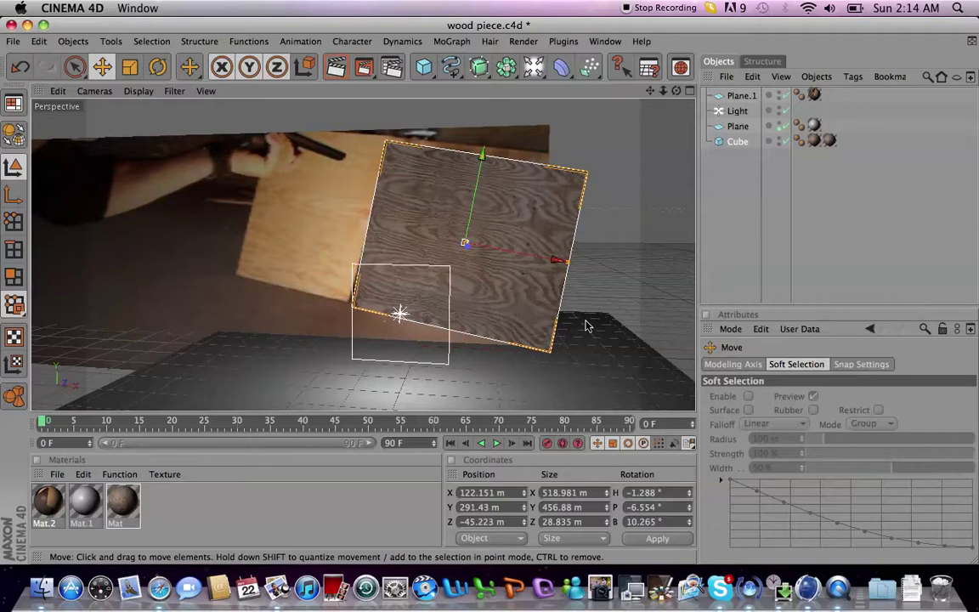
click(157, 67)
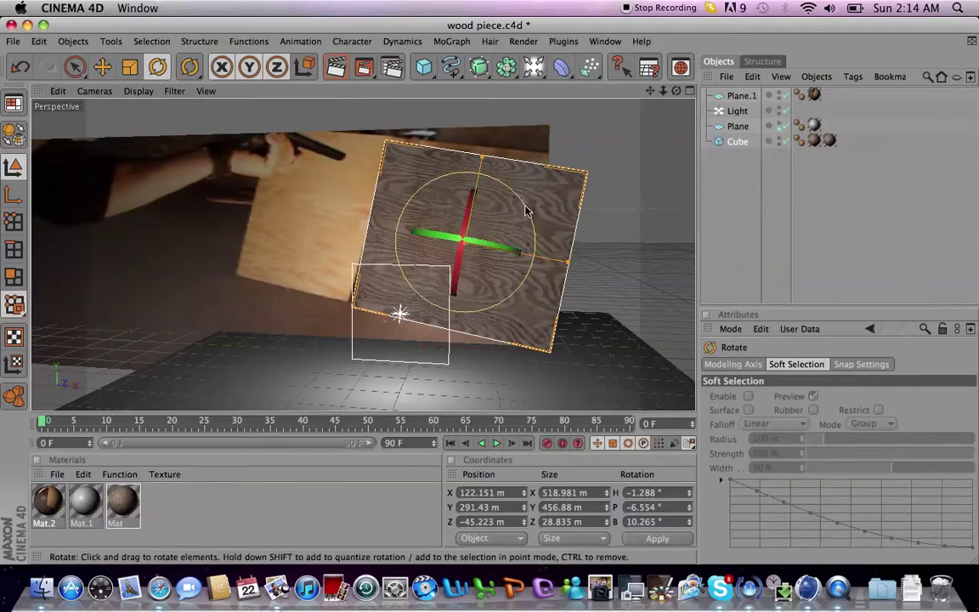
drag(526, 208, 530, 213)
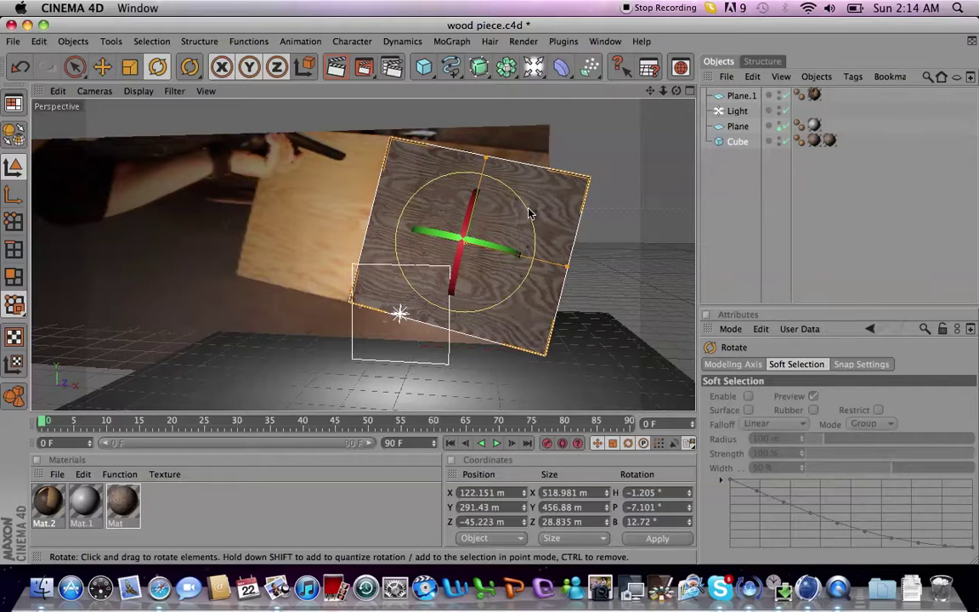
drag(527, 212, 529, 214)
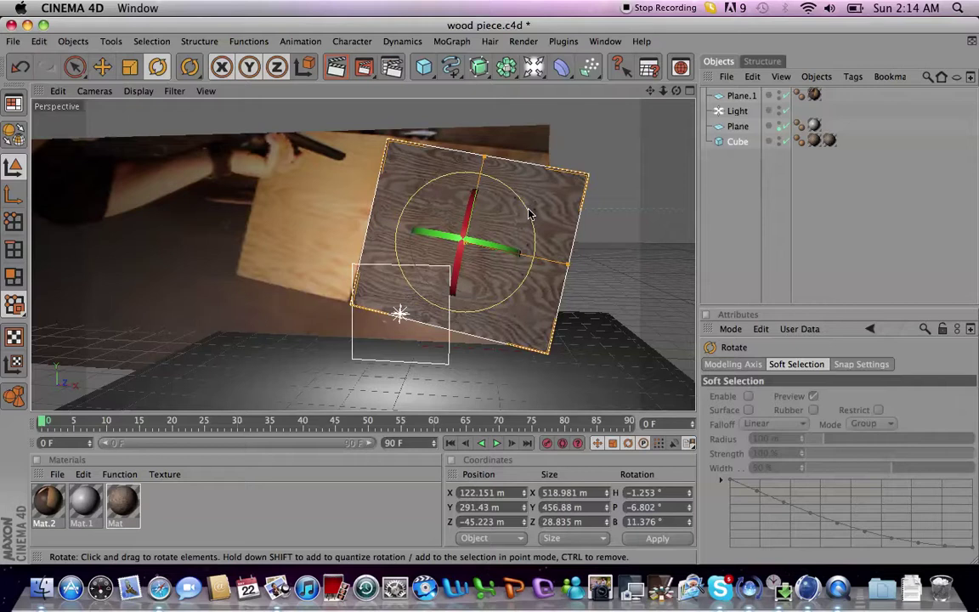
Stretch the wood plane taller, then enlarge it slightly to 521.576 × 494.229 × 28.979 m
click(132, 68)
mouse_move(485, 158)
mouse_down()
mouse_move(485, 144)
mouse_move(485, 154)
mouse_up()
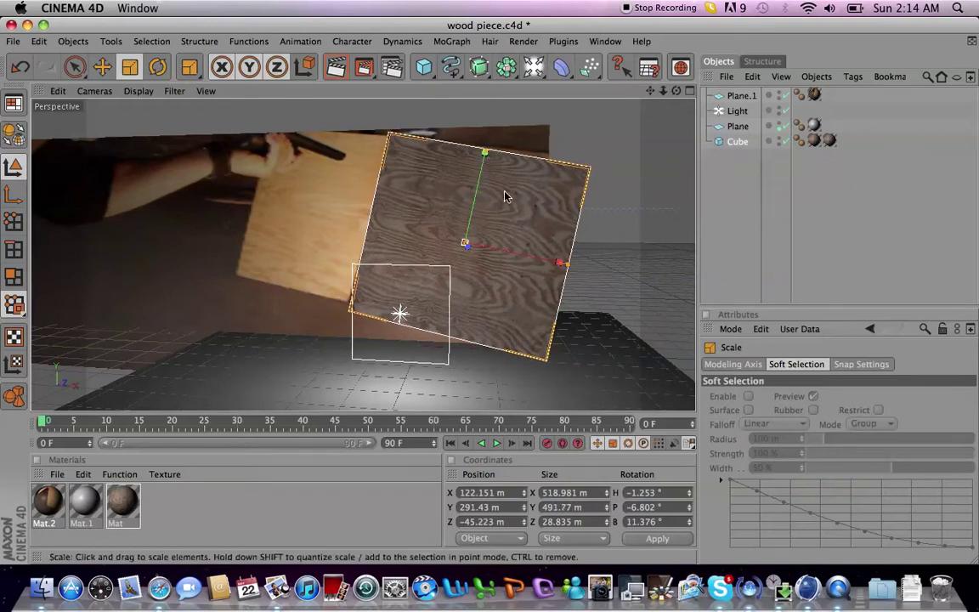
drag(483, 231, 486, 226)
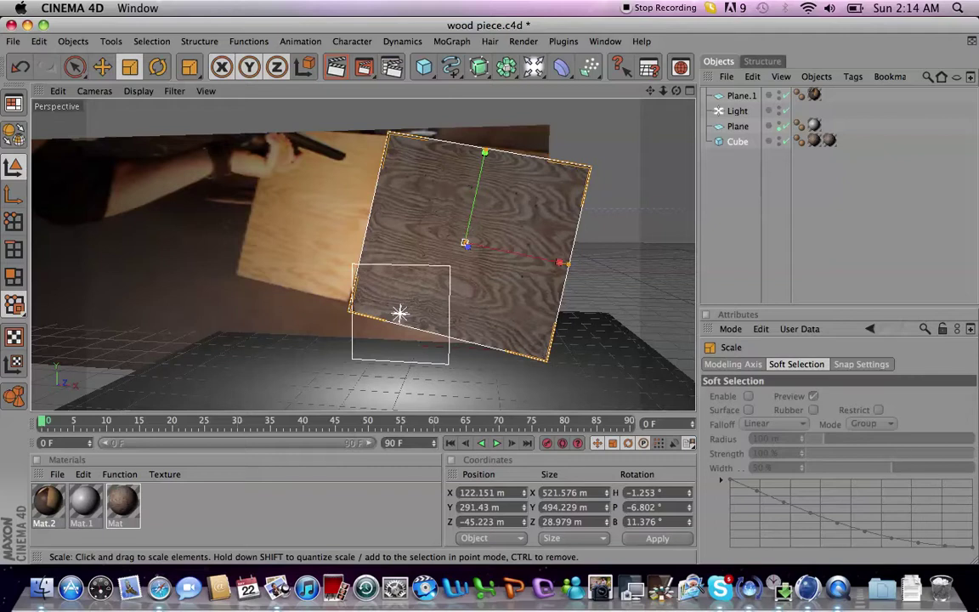
scroll(378, 246, up, 1)
scroll(378, 246, up, 1)
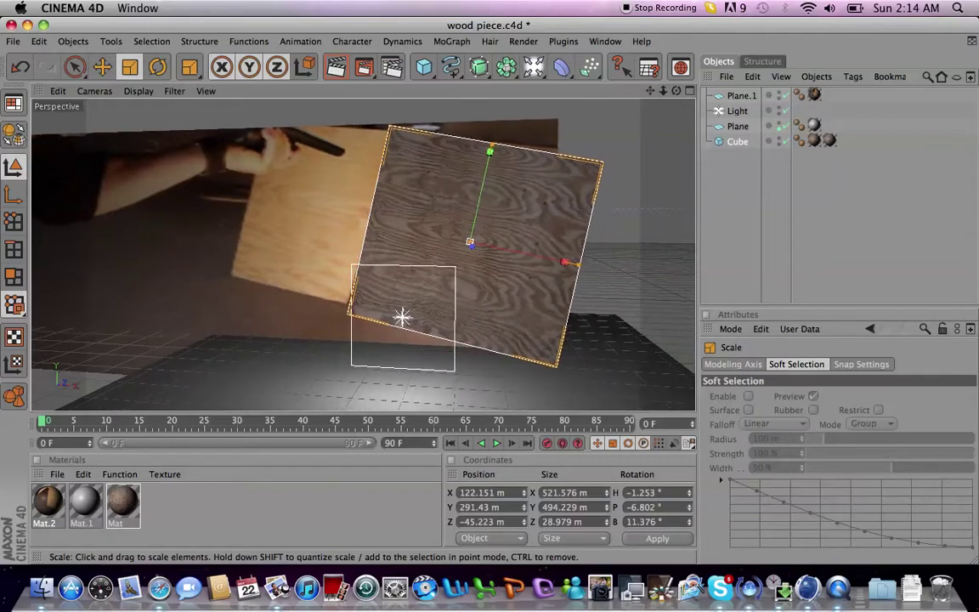
scroll(378, 247, up, 1)
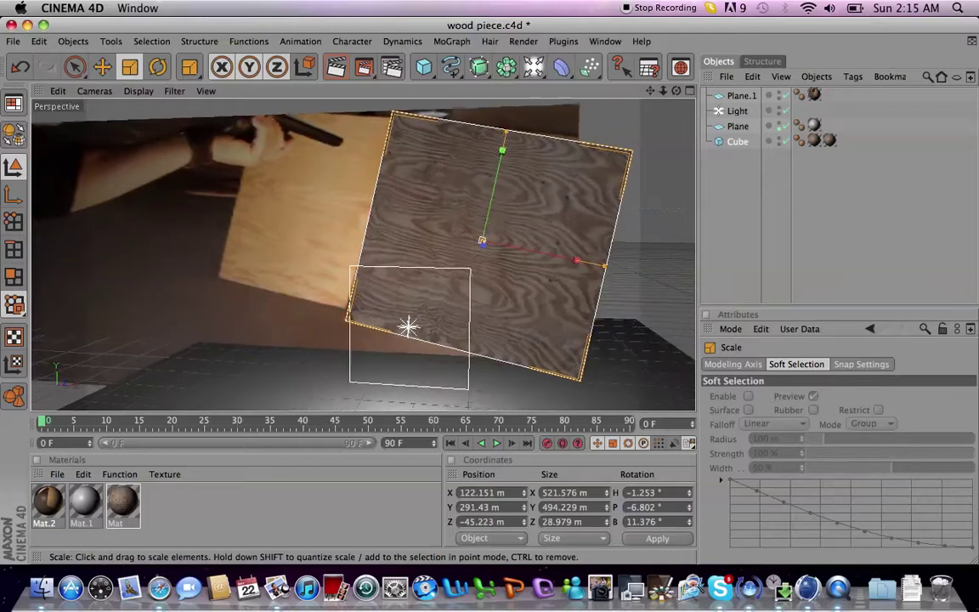
scroll(378, 247, up, 1)
scroll(501, 336, up, 1)
mouse_move(501, 336)
alt+mouse_down()
mouse_move(594, 336)
mouse_move(276, 336)
alt+mouse_up()
alt+drag(558, 368, 476, 368)
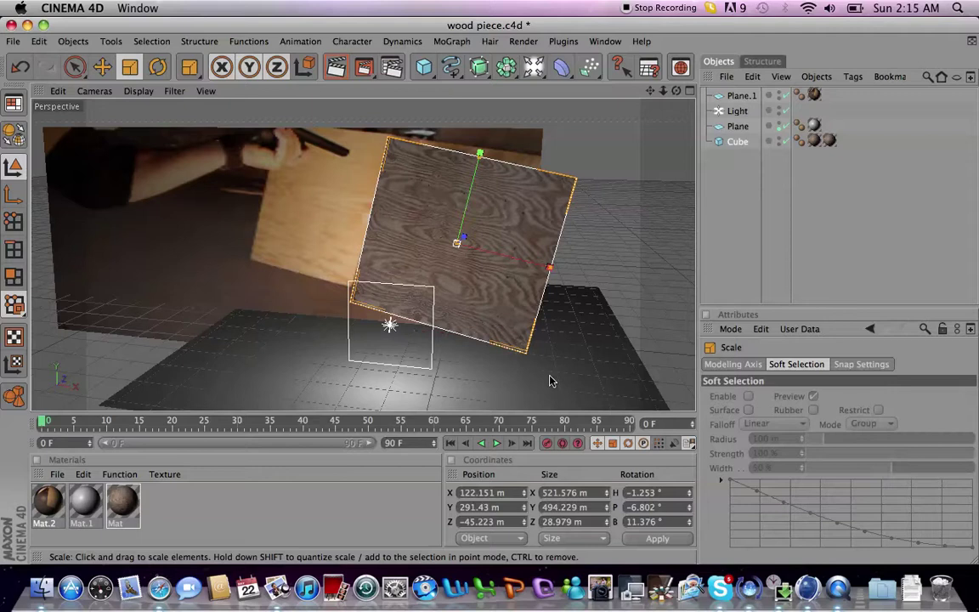
alt+drag(548, 381, 488, 380)
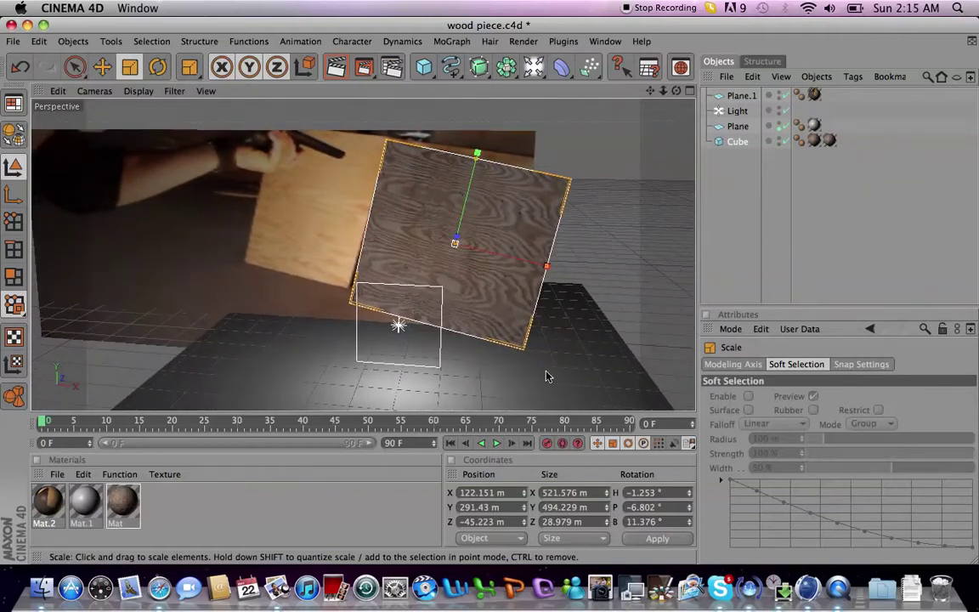
Render the active perspective view, review the wood plane over the photo, then clear the render
click(340, 73)
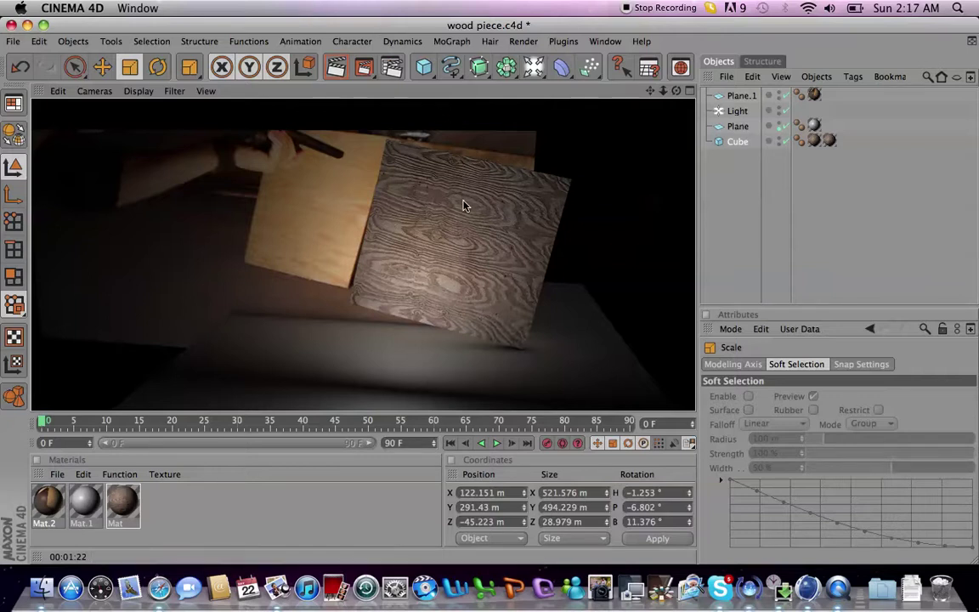
click(576, 166)
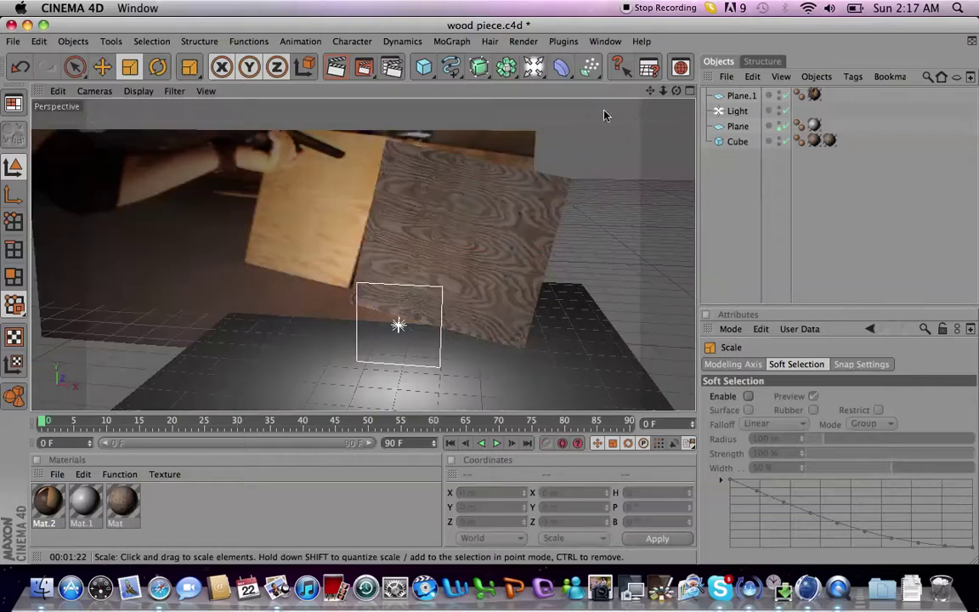